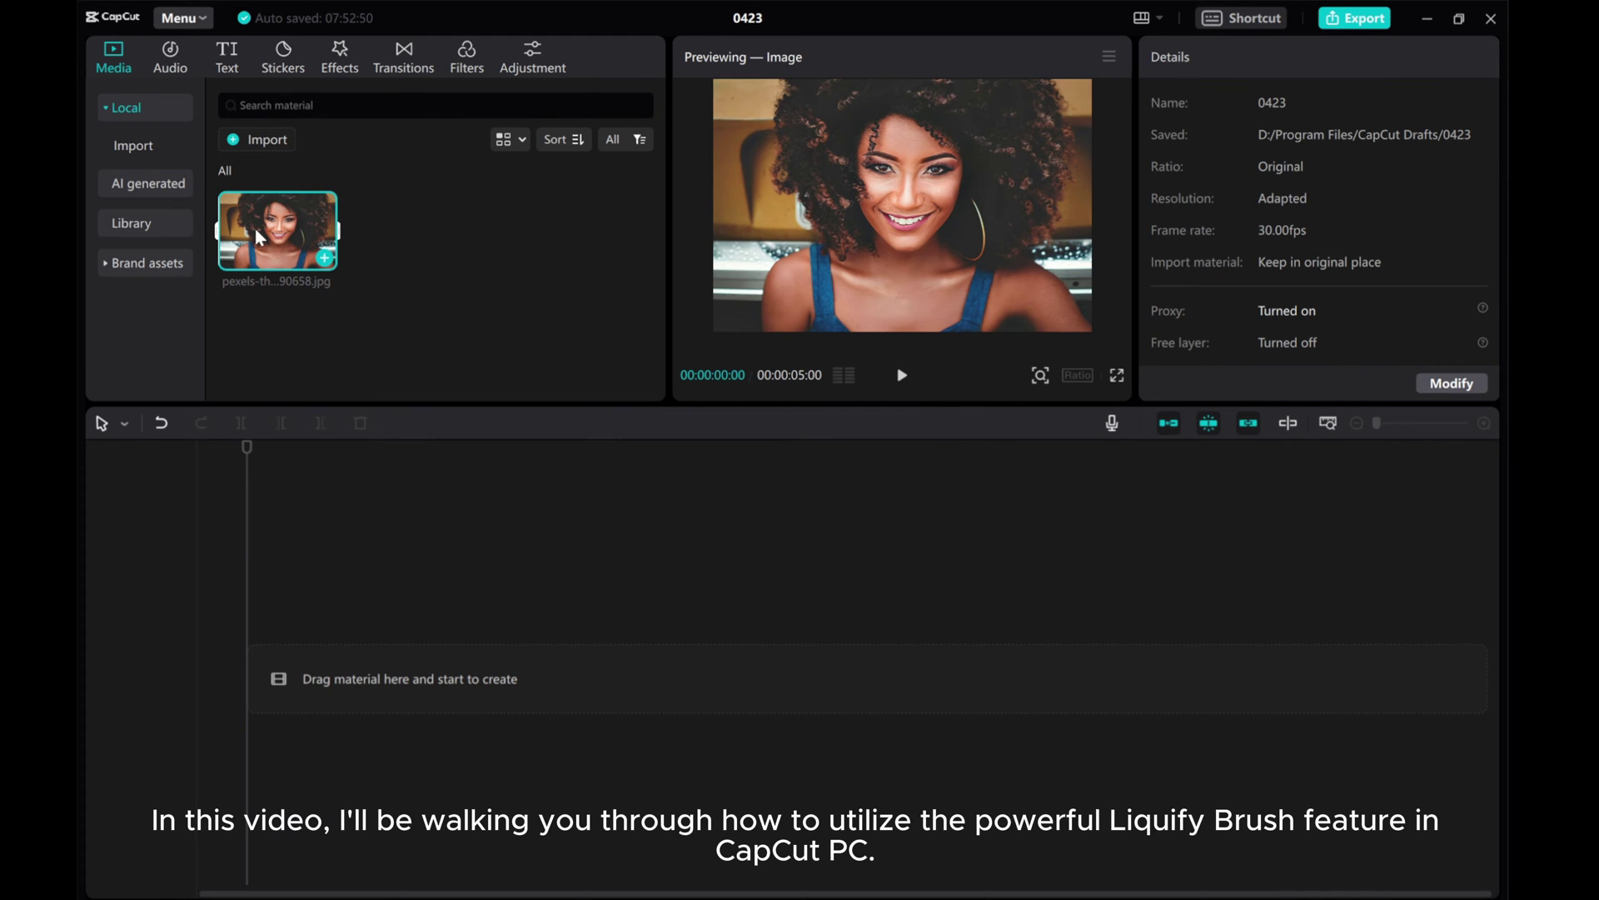
# Place the portrait photo on the timeline and select the clip to show its properties
pyautogui.moveTo(282, 241); pyautogui.dragTo(265, 676)
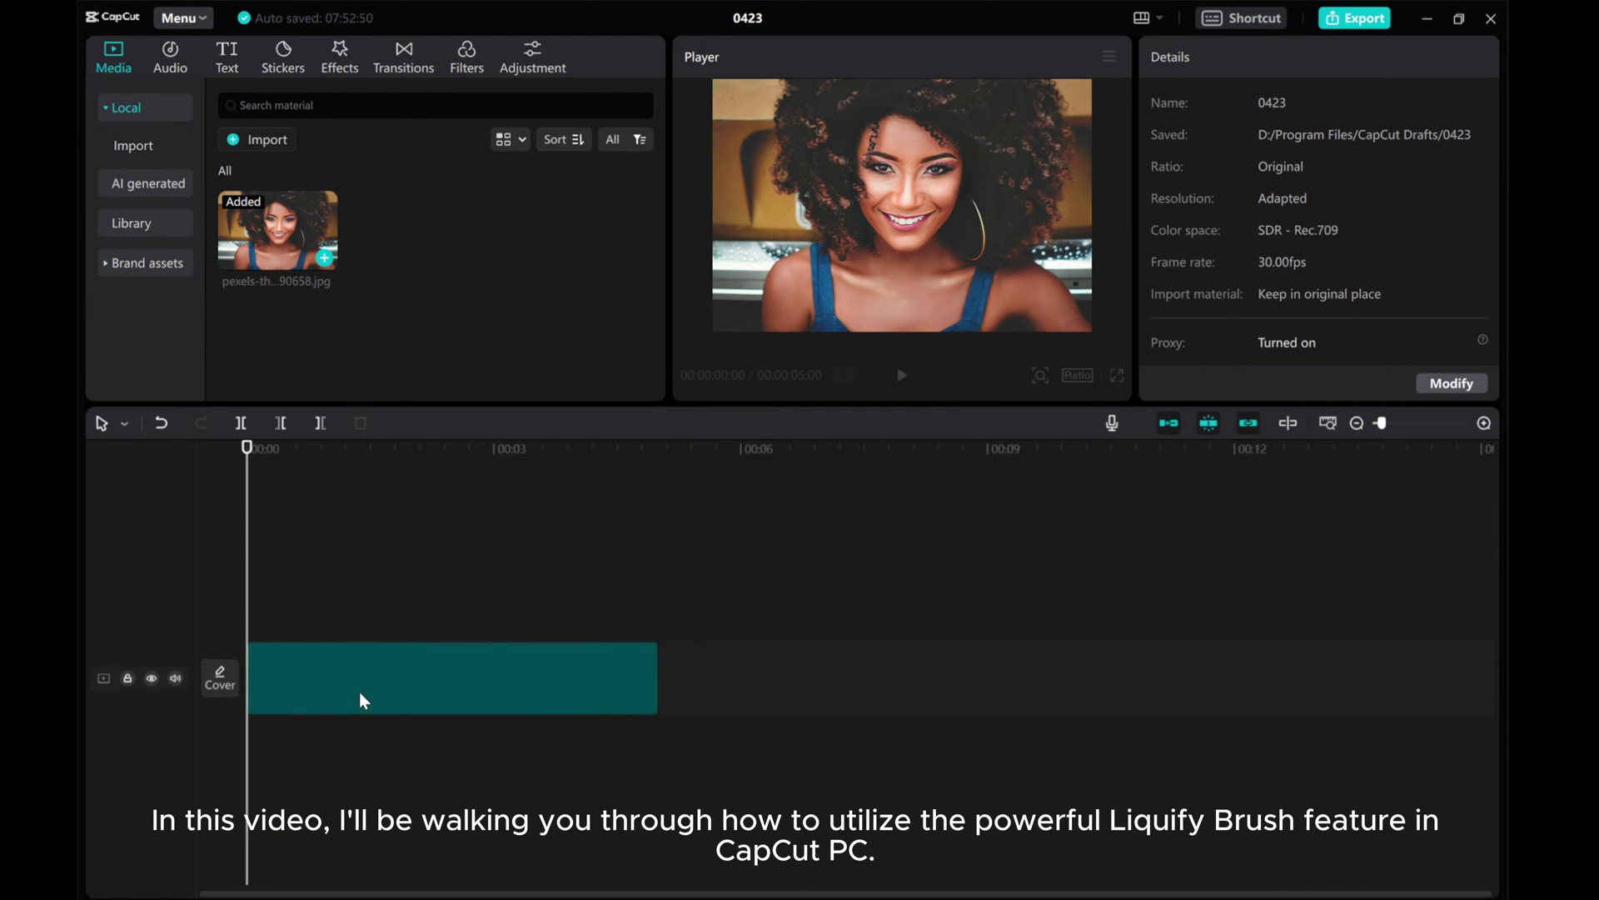
pyautogui.click(358, 692)
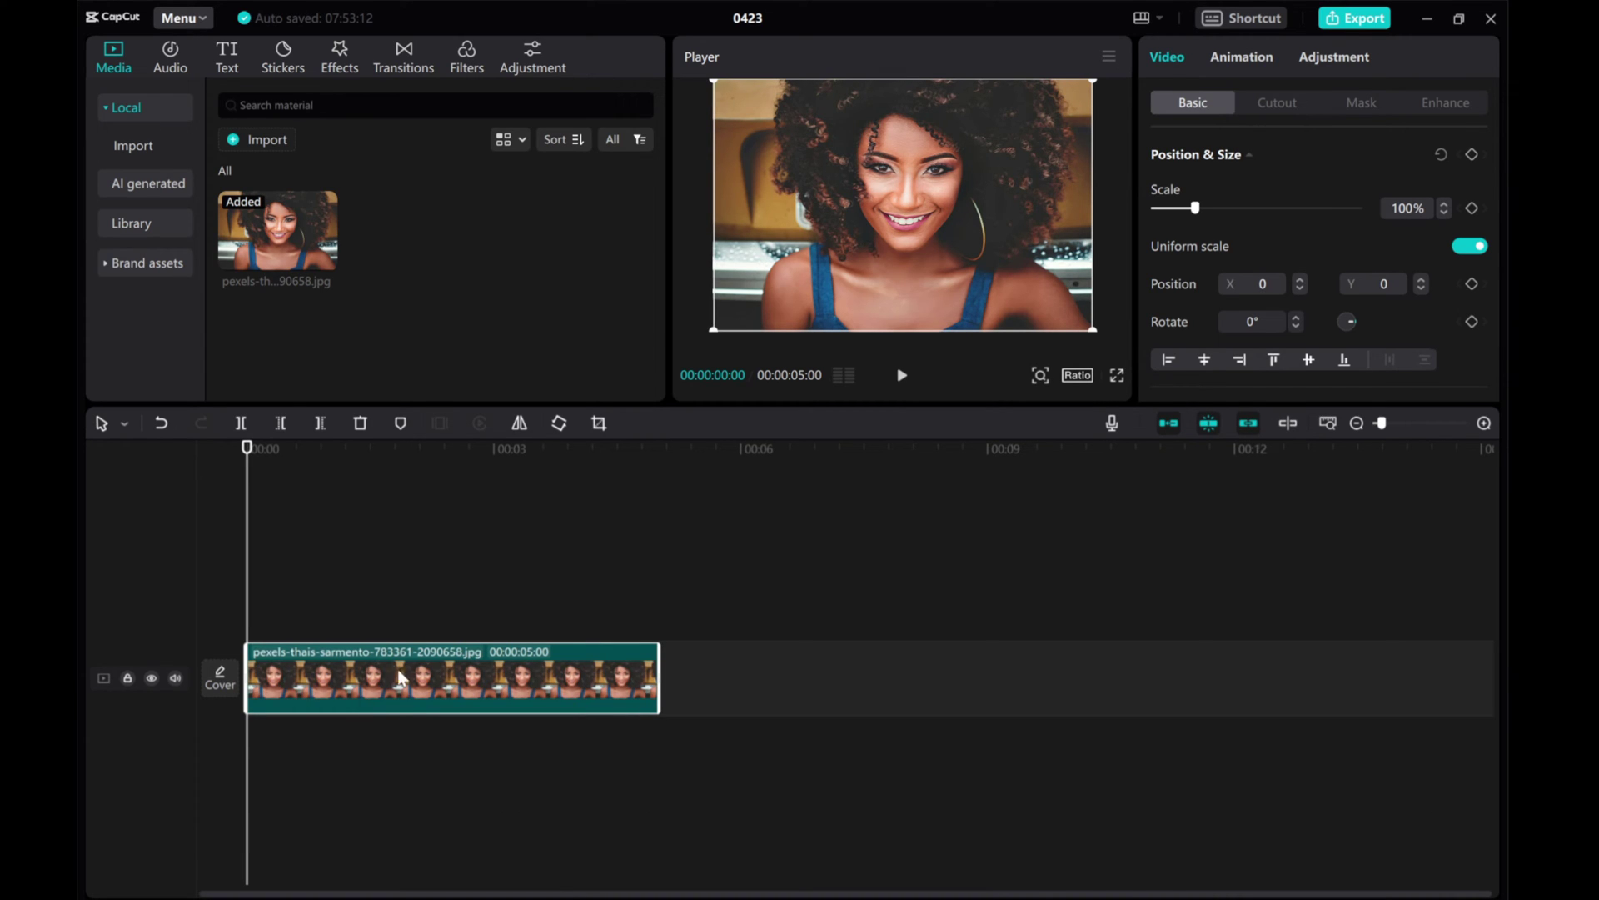
# Switch the clip to Enhance and enable the Manual liquify brush over the preview
pyautogui.click(1442, 109)
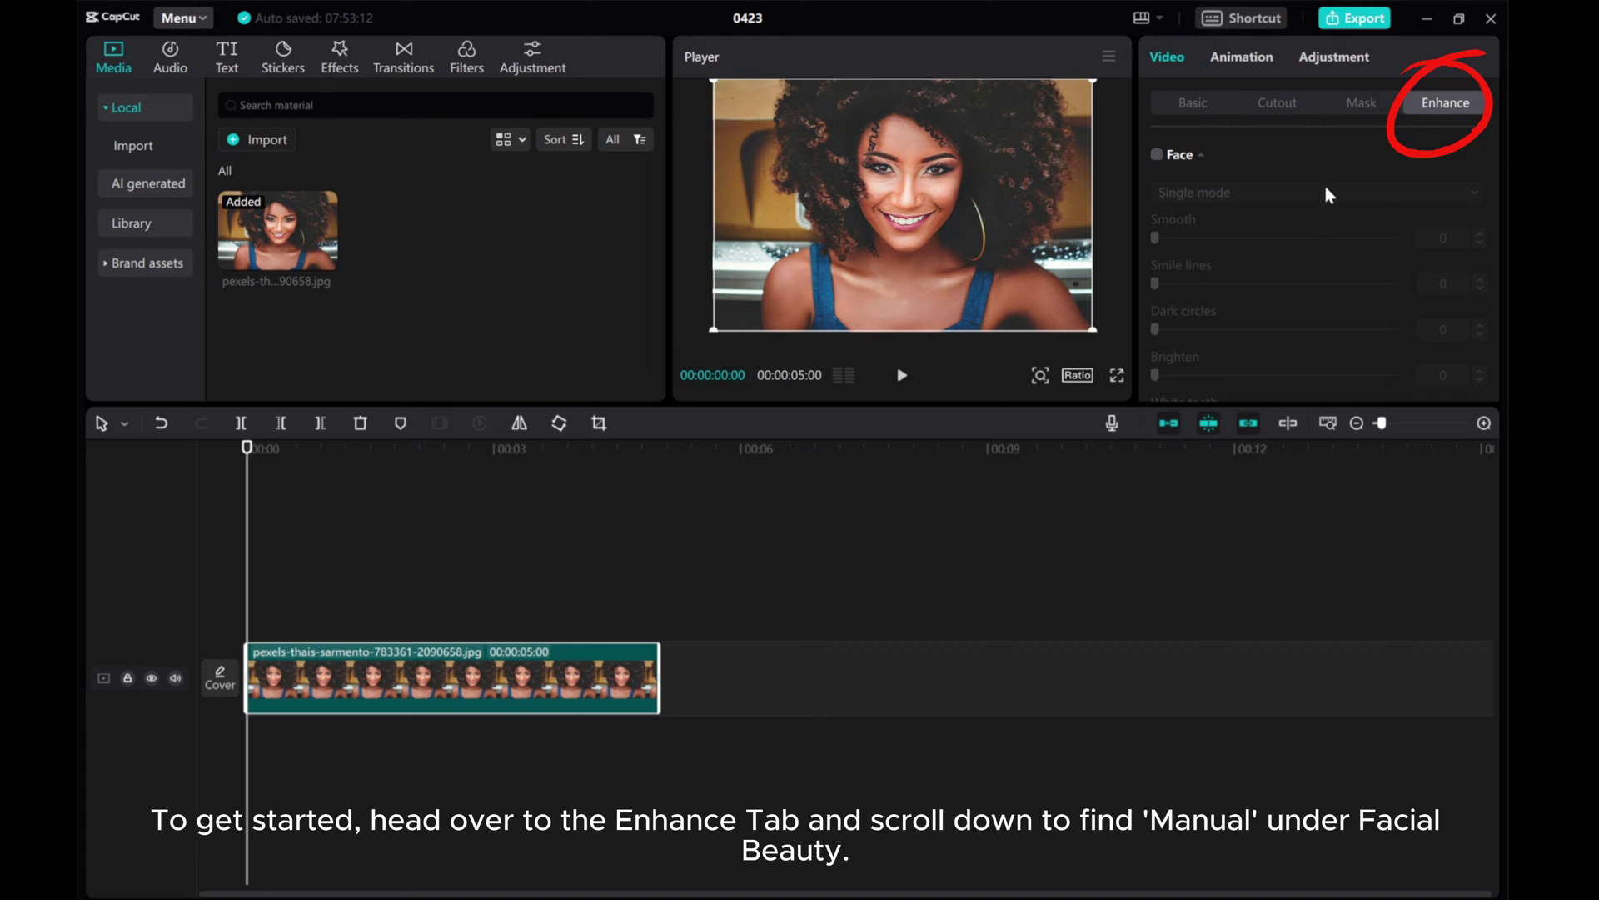
pyautogui.scroll(-3, 1305, 168)
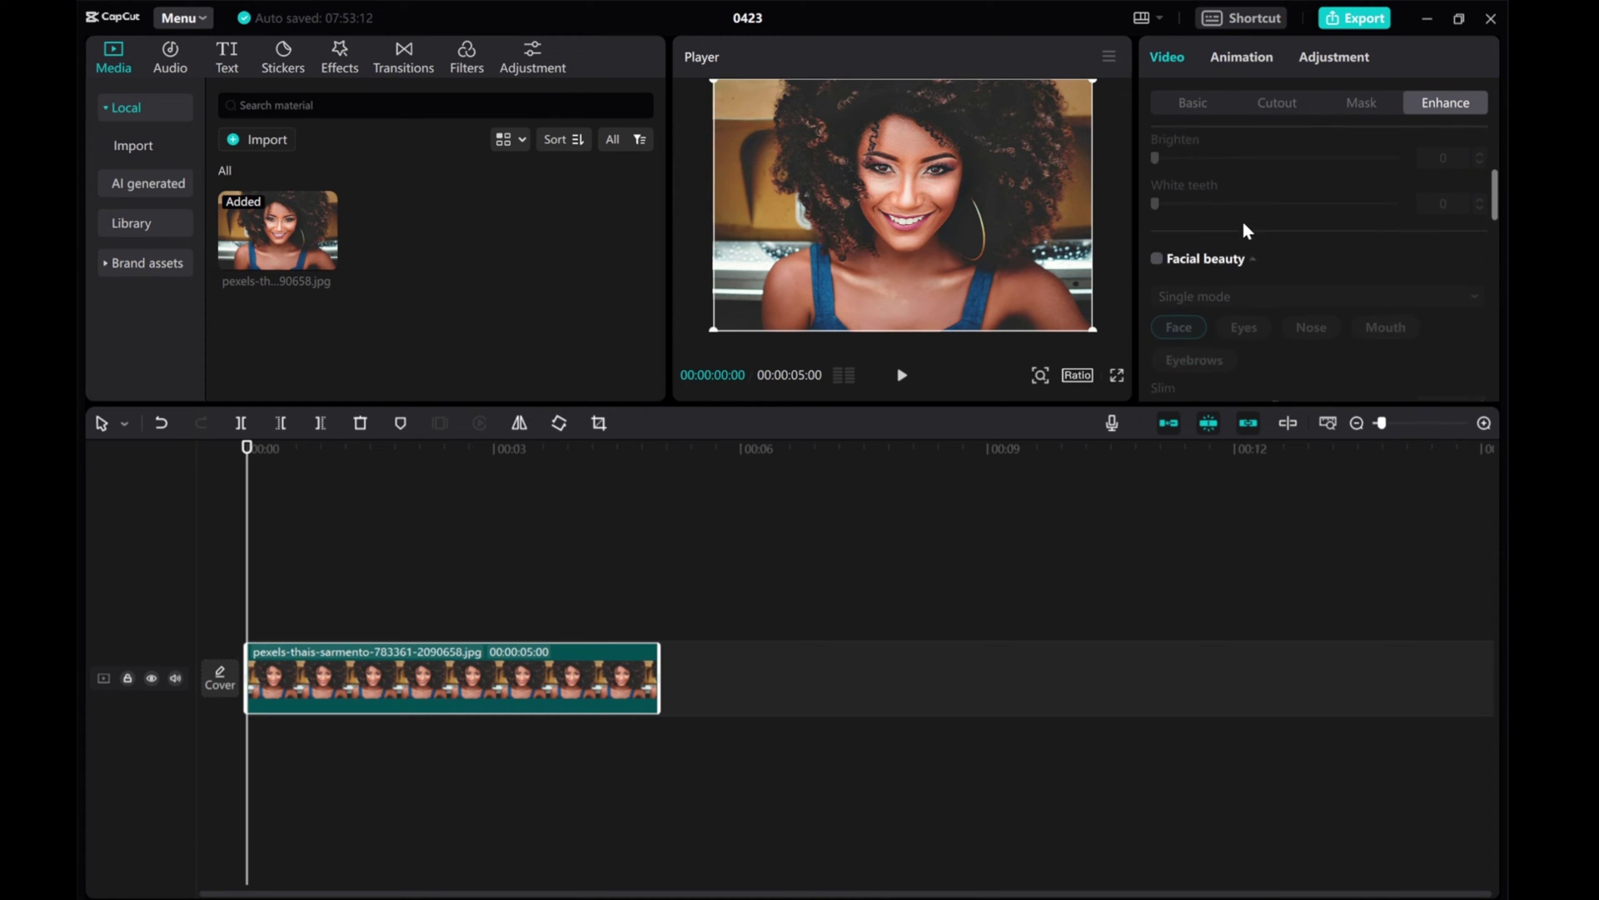
pyautogui.scroll(-2, 1241, 217)
pyautogui.scroll(-2, 1204, 245)
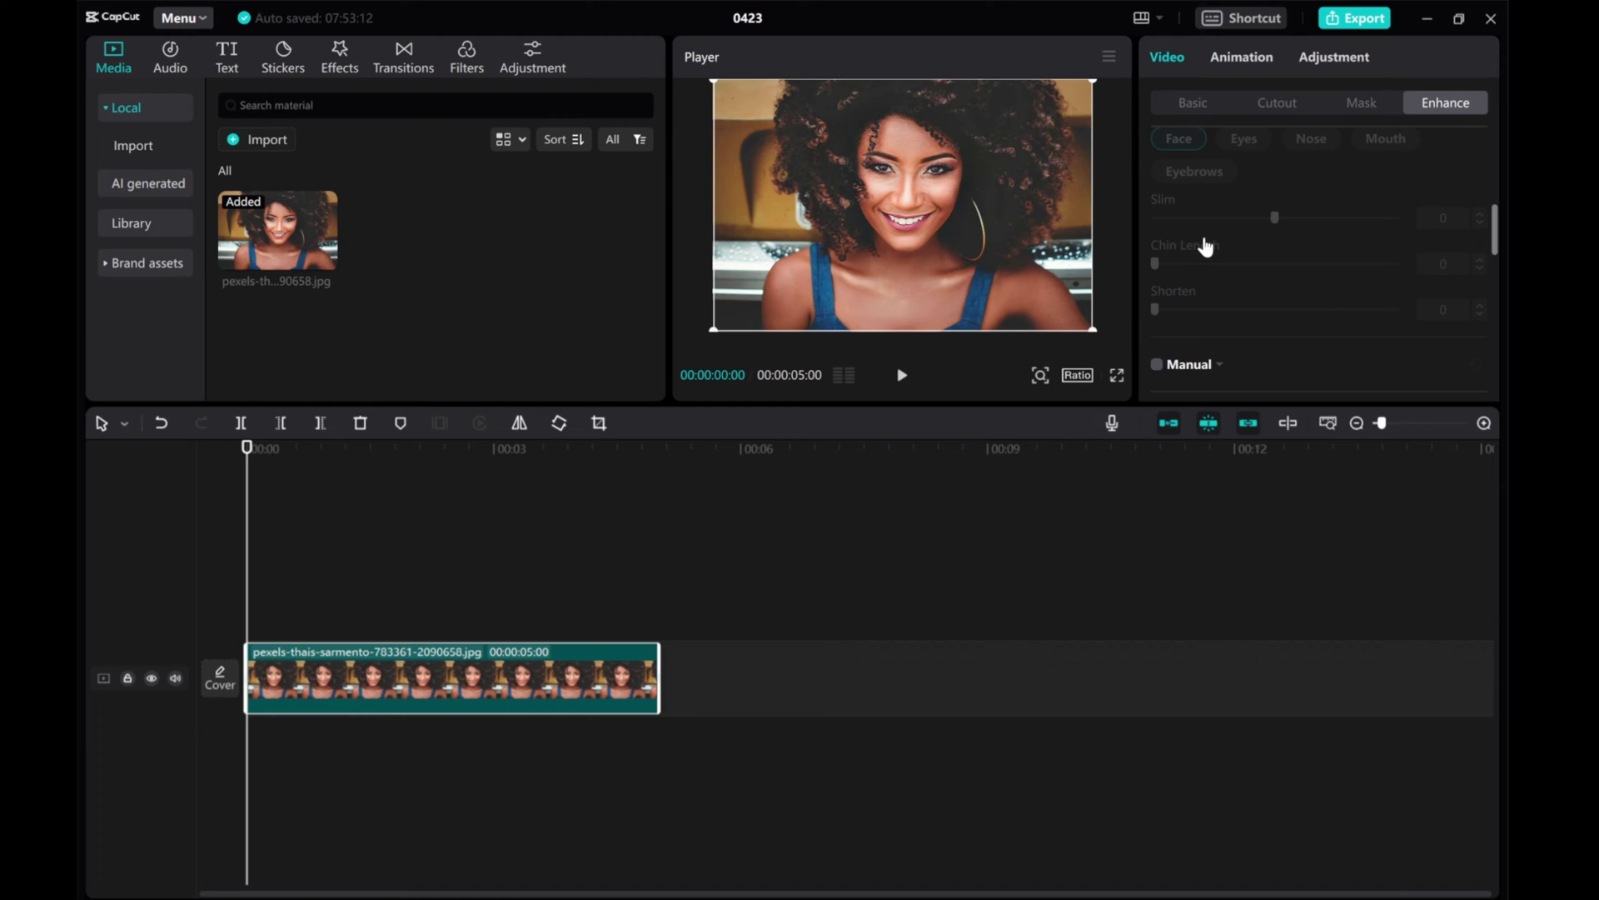
pyautogui.scroll(-2, 1206, 245)
pyautogui.click(1156, 221)
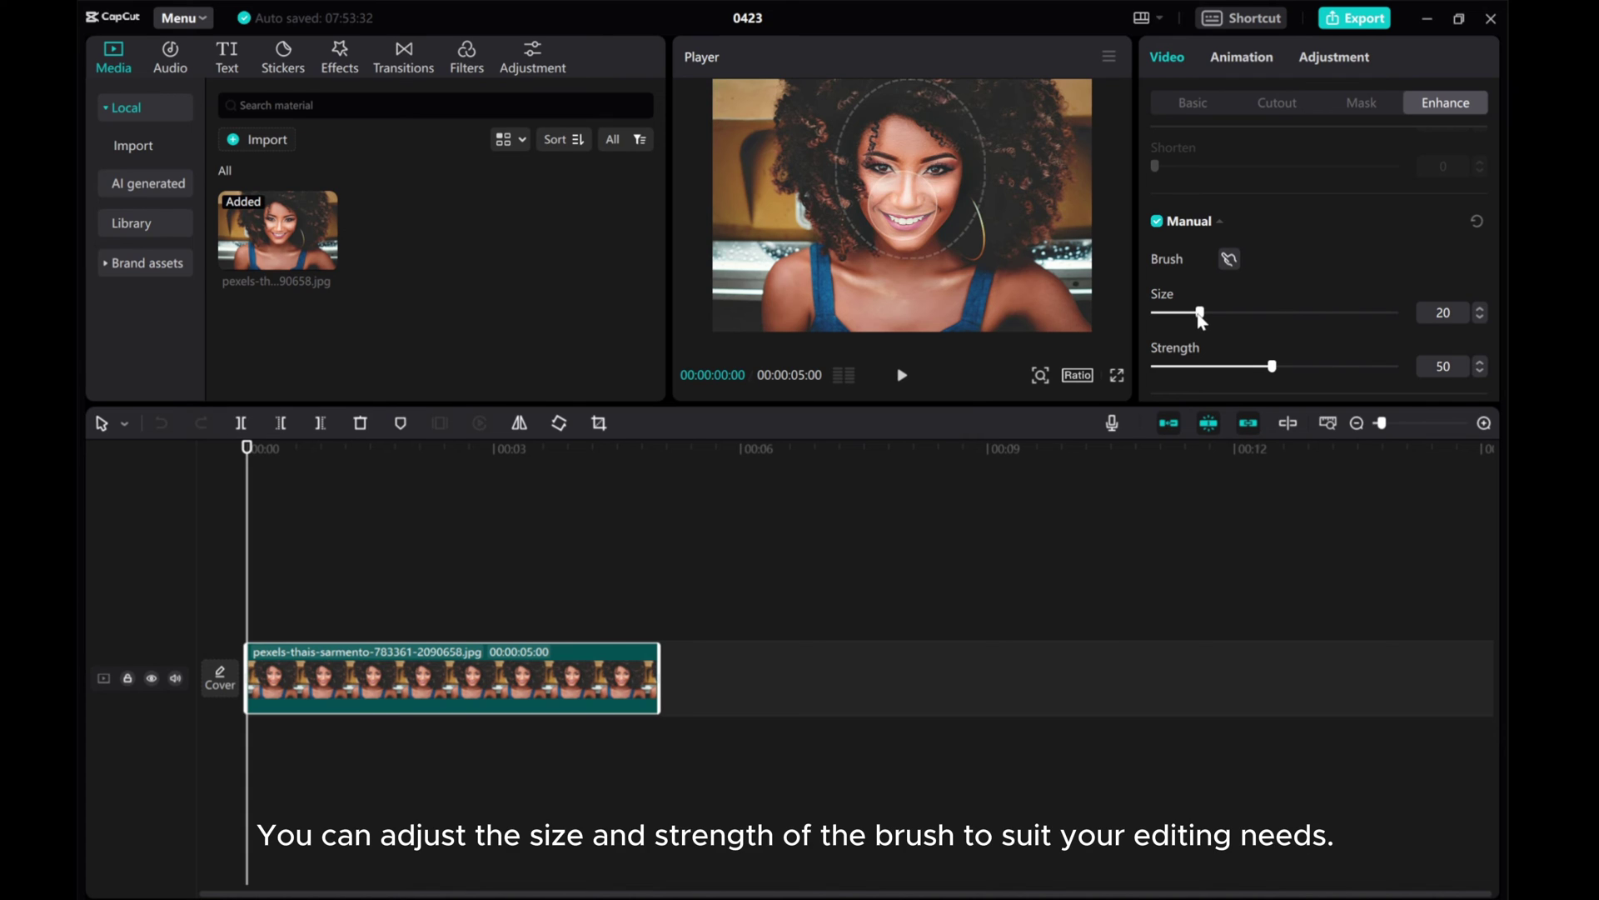
# Adjust the liquify brush to size 16 and strength 54
pyautogui.moveTo(1200, 313); pyautogui.dragTo(1189, 314)
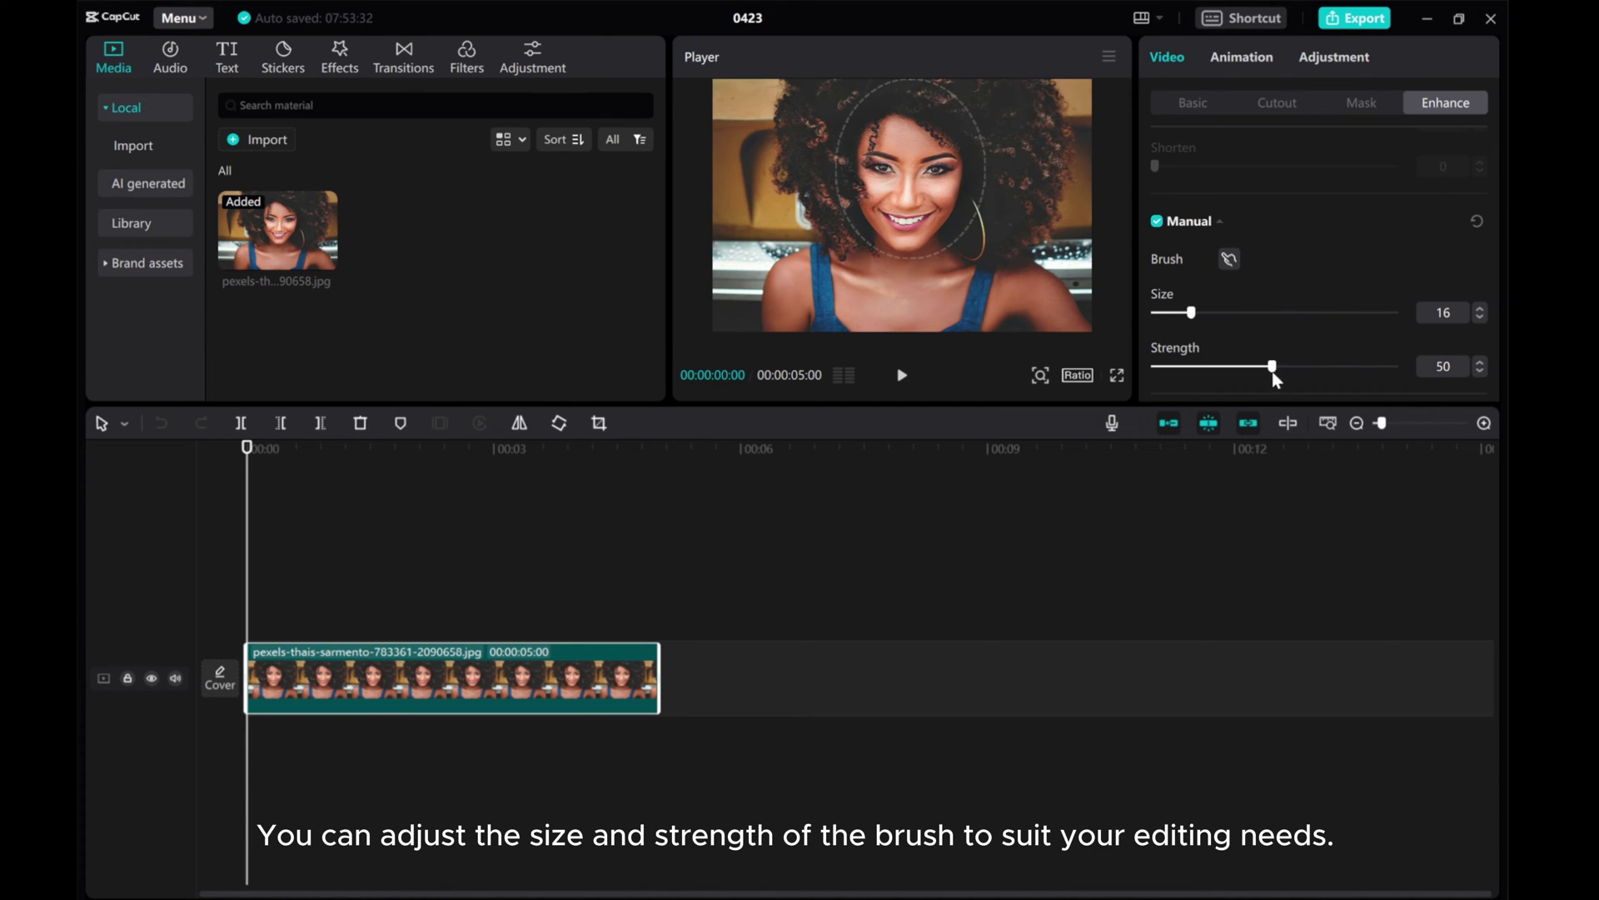
pyautogui.moveTo(1276, 368); pyautogui.dragTo(1284, 367)
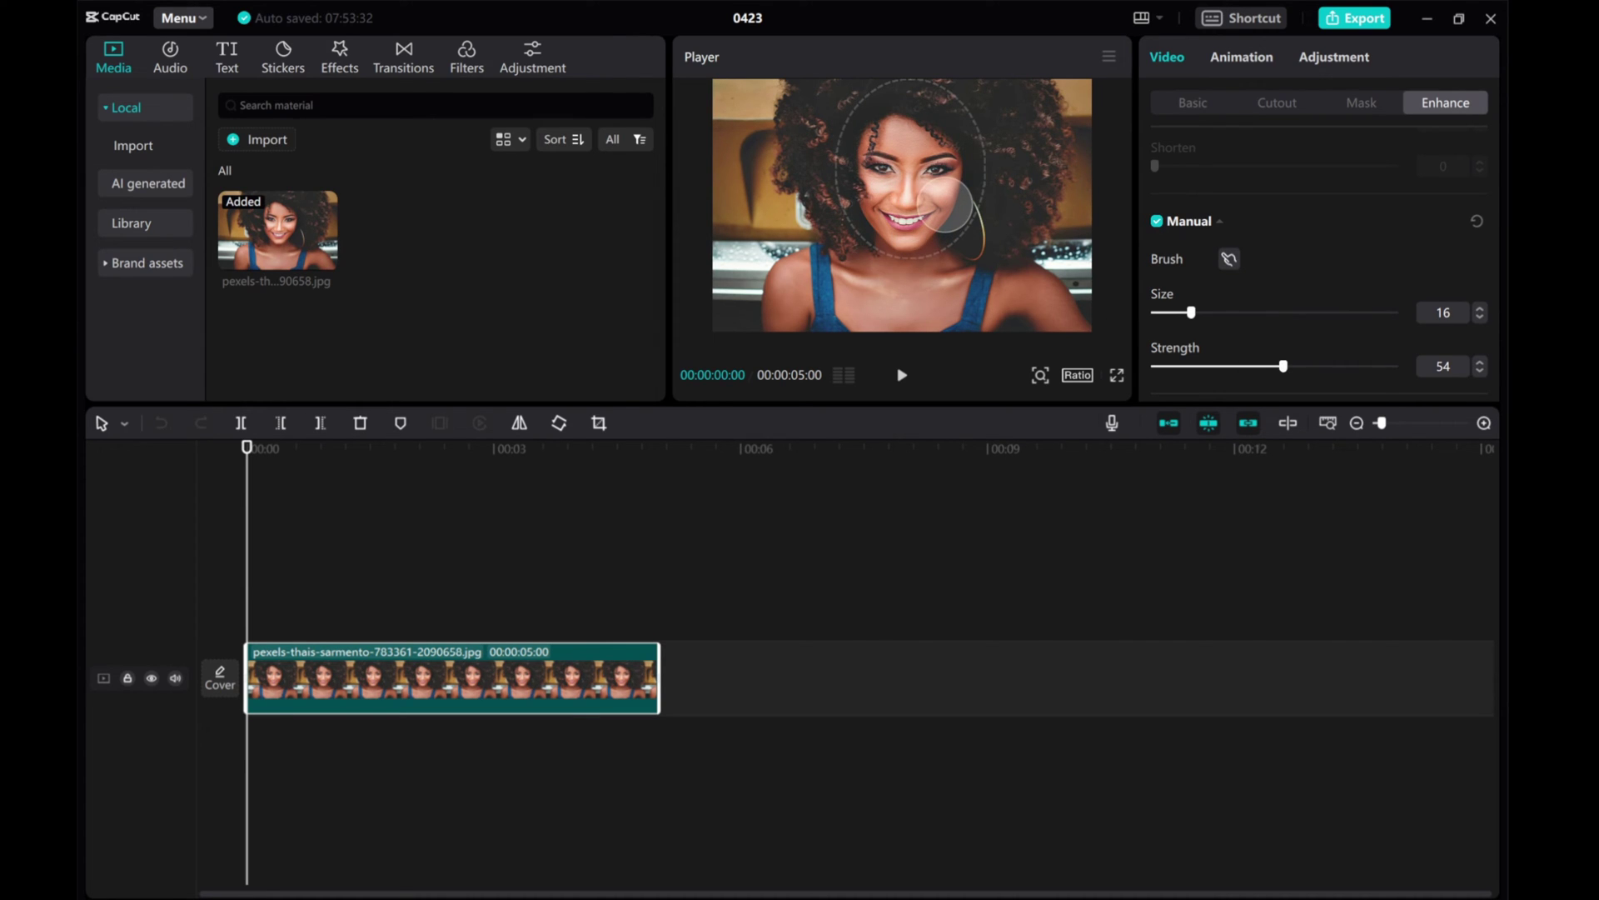
# Push the woman's cheek with a liquify stroke, then shrink the brush to size 5
pyautogui.moveTo(946, 215); pyautogui.dragTo(870, 206)
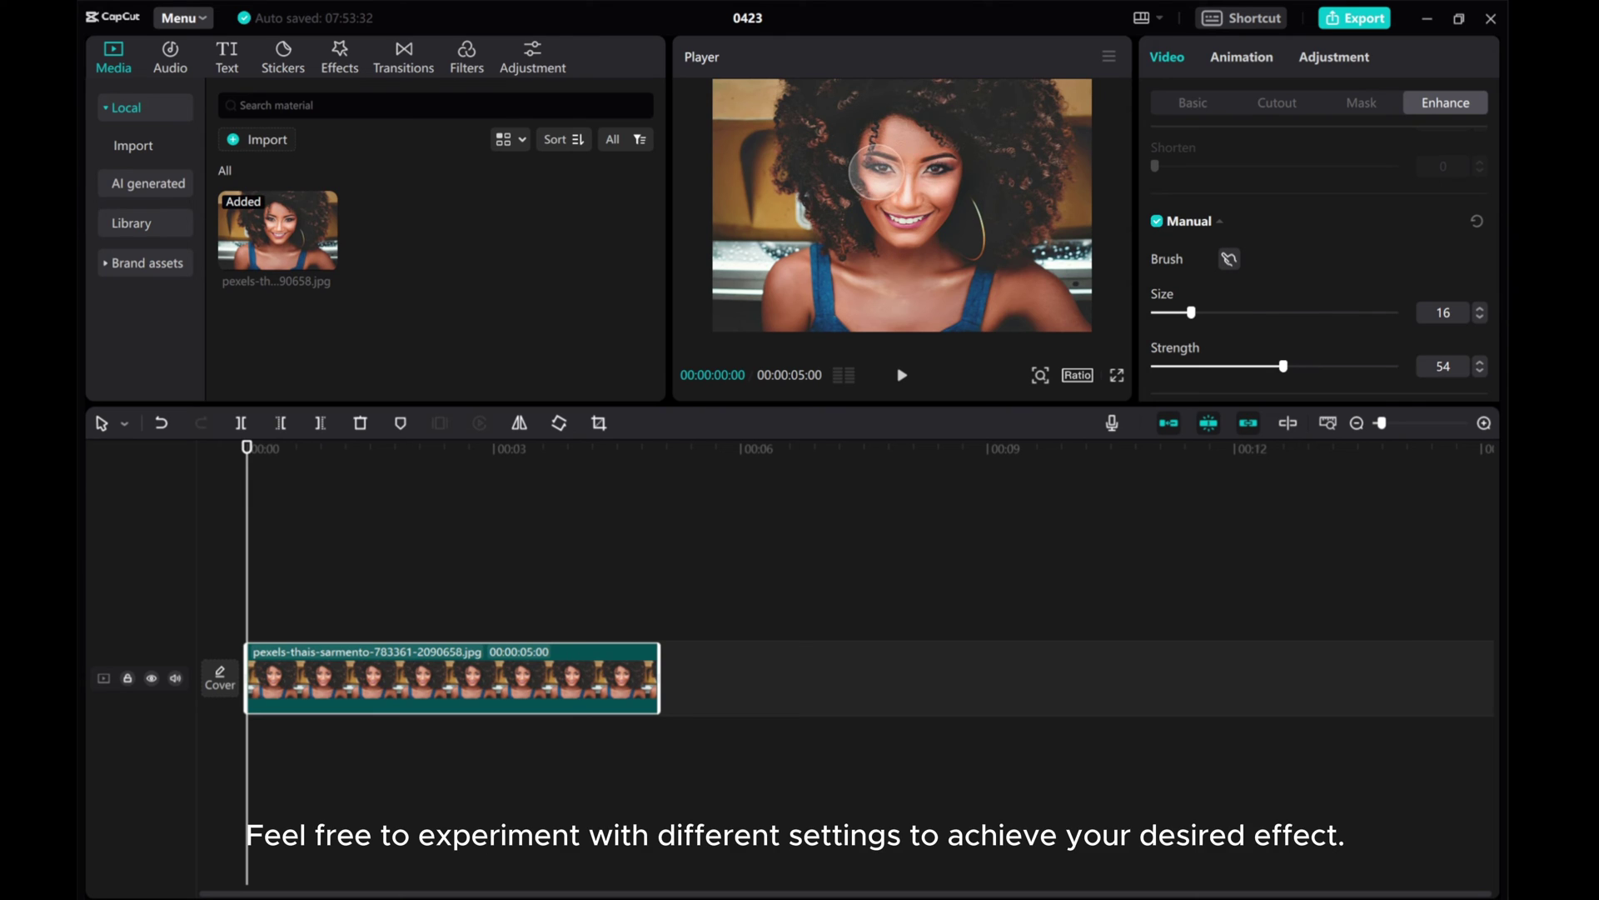
pyautogui.moveTo(1189, 313); pyautogui.dragTo(1164, 314)
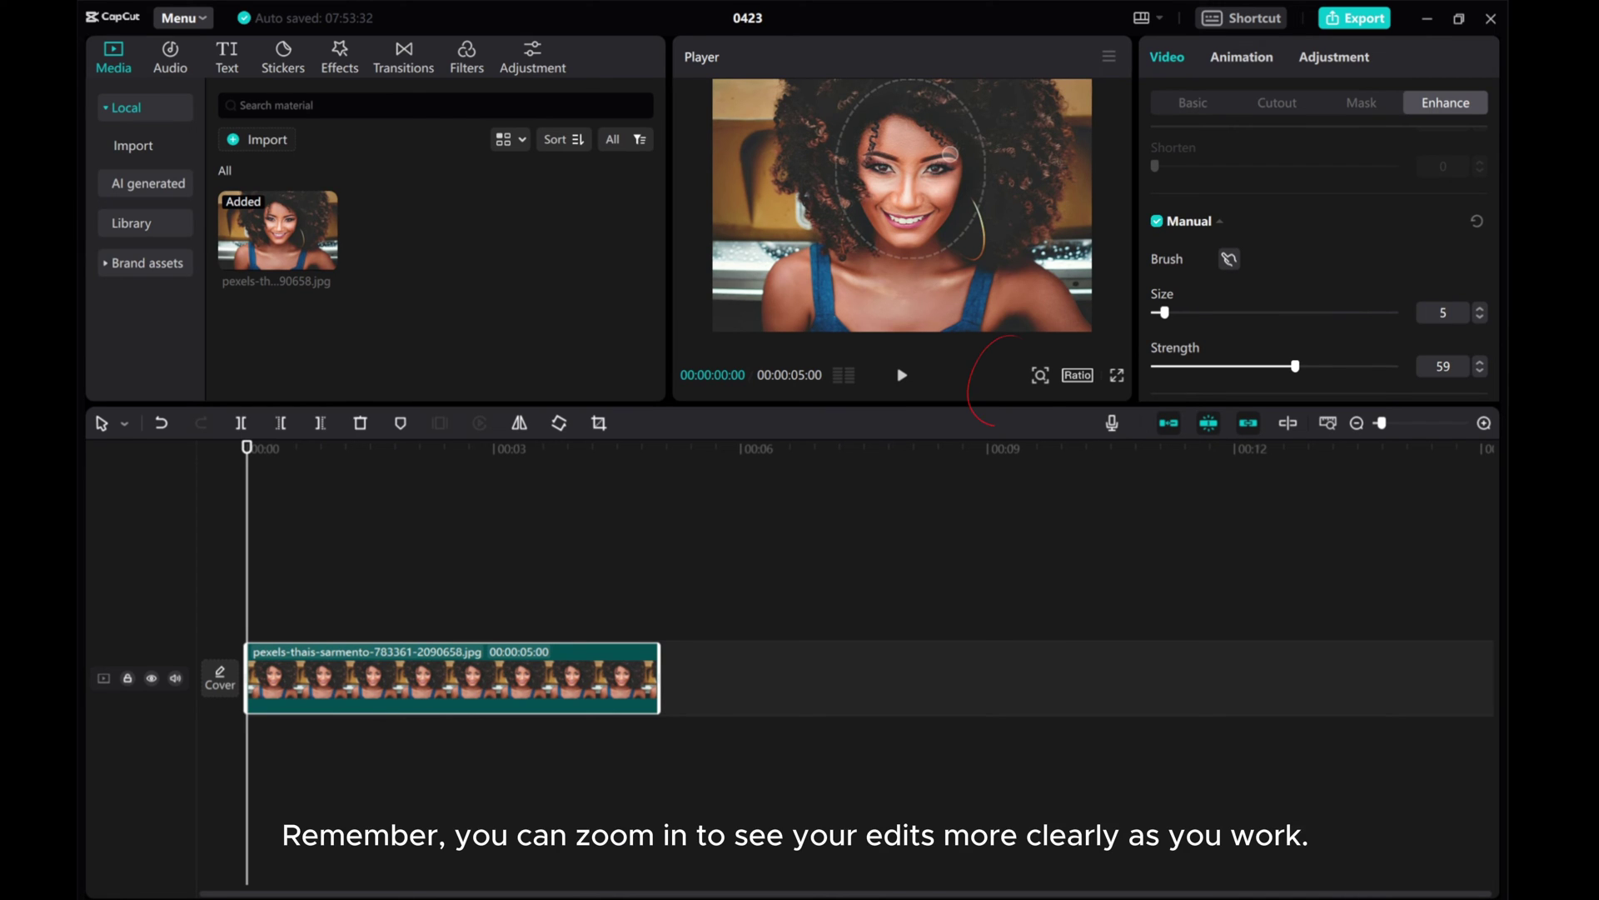
# Zoom the preview in on the woman's face, center it, and reactivate the brush
pyautogui.click(1042, 374)
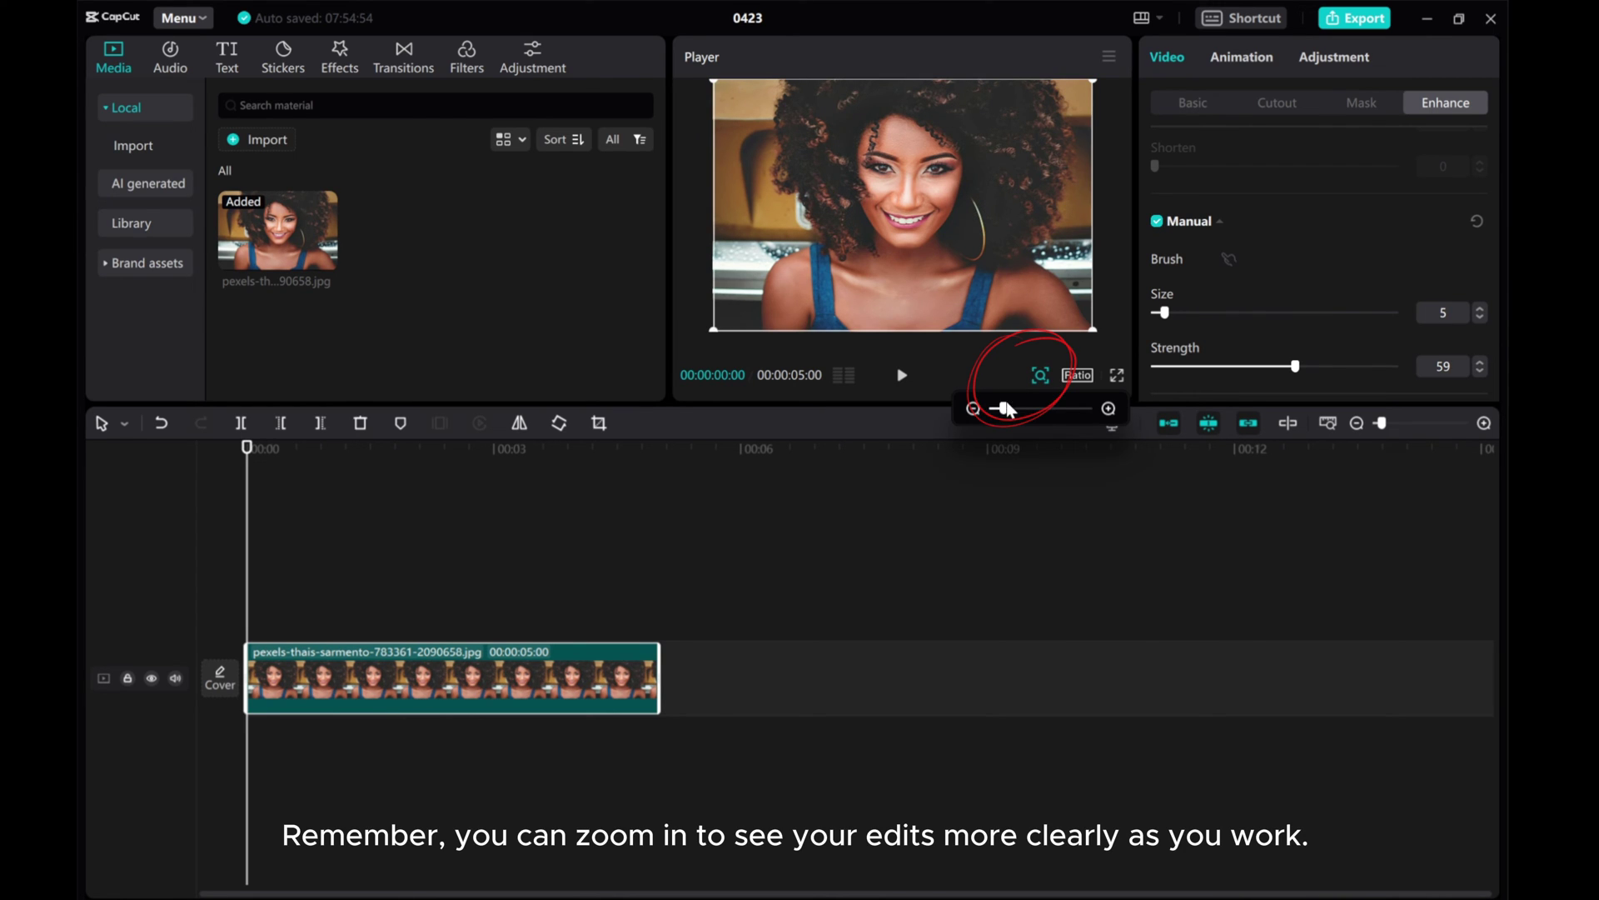
pyautogui.moveTo(1009, 410); pyautogui.dragTo(1047, 409)
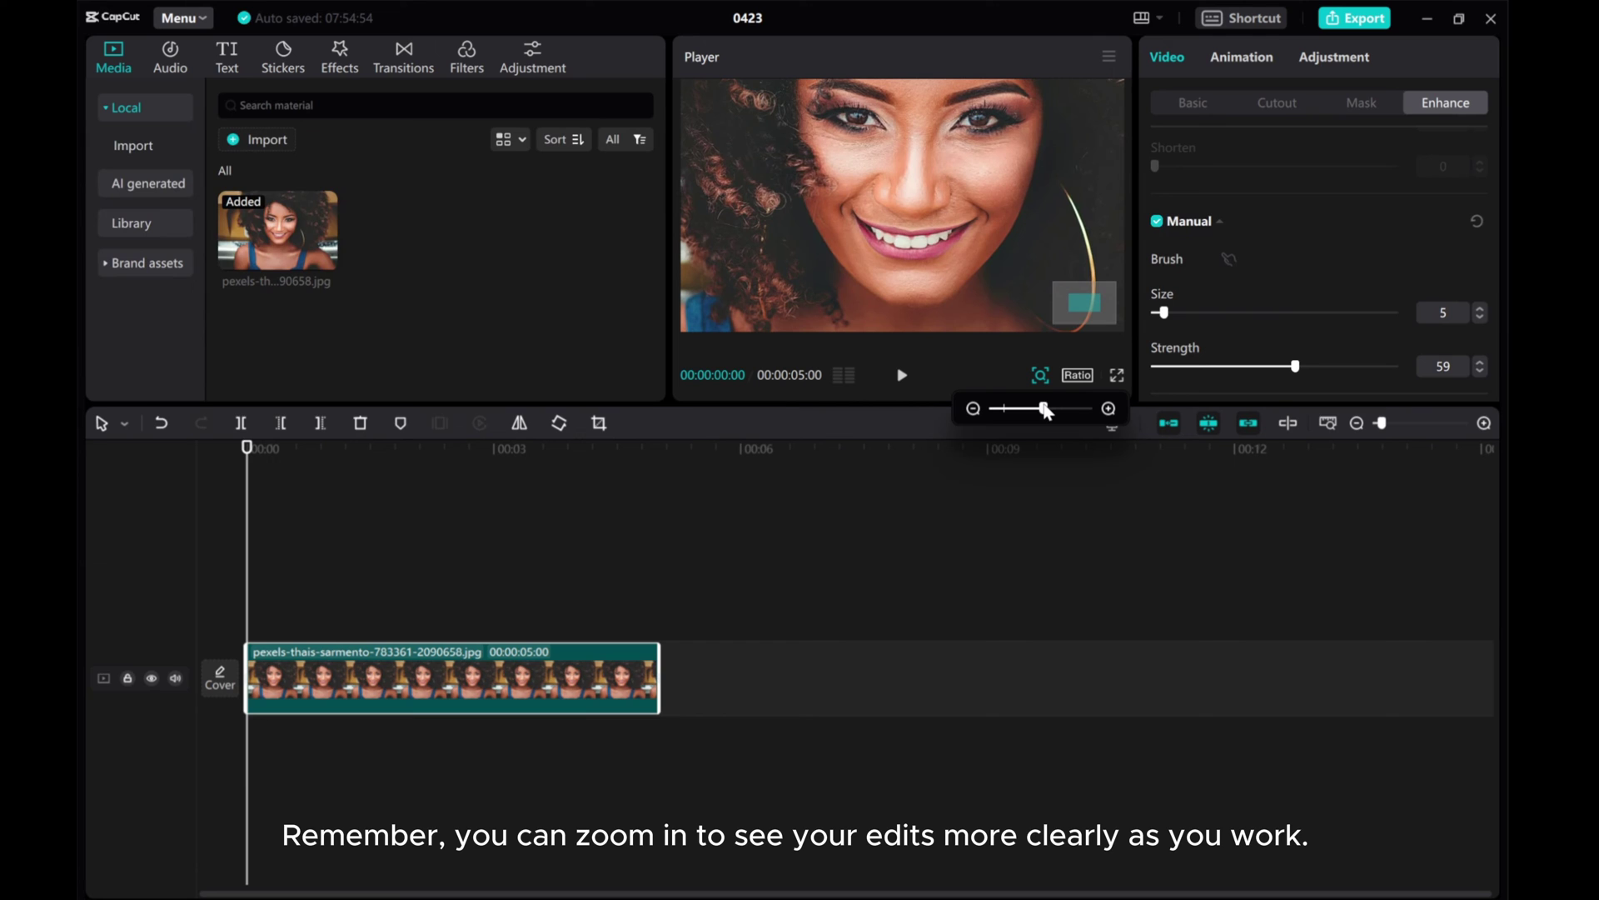
pyautogui.moveTo(1062, 291); pyautogui.dragTo(1081, 298)
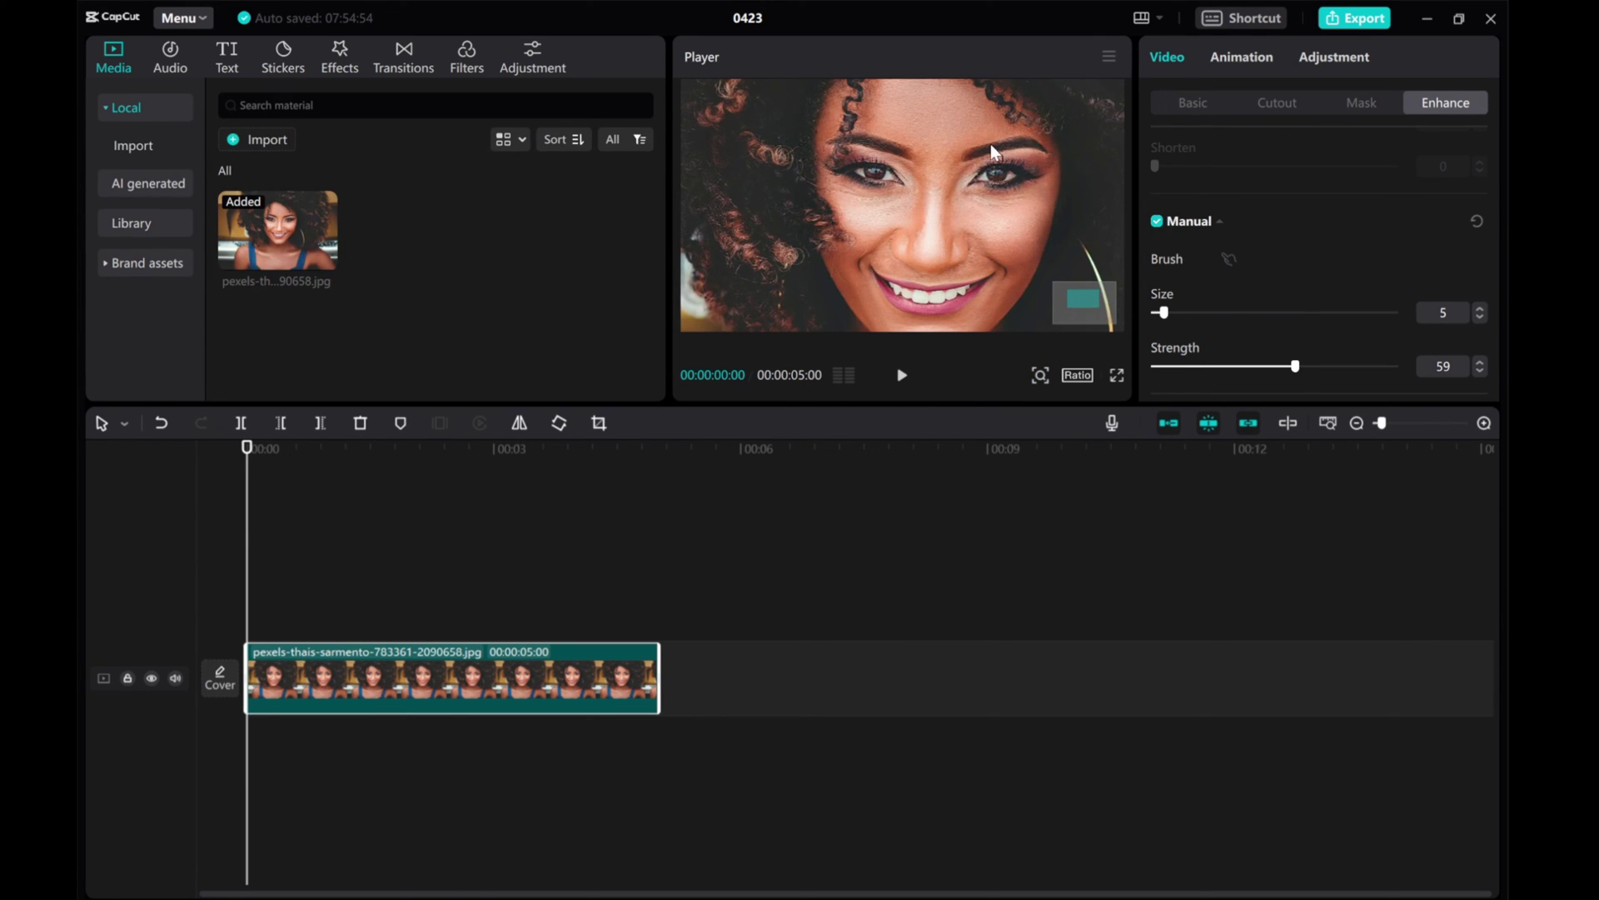
pyautogui.moveTo(1071, 298); pyautogui.dragTo(1087, 301)
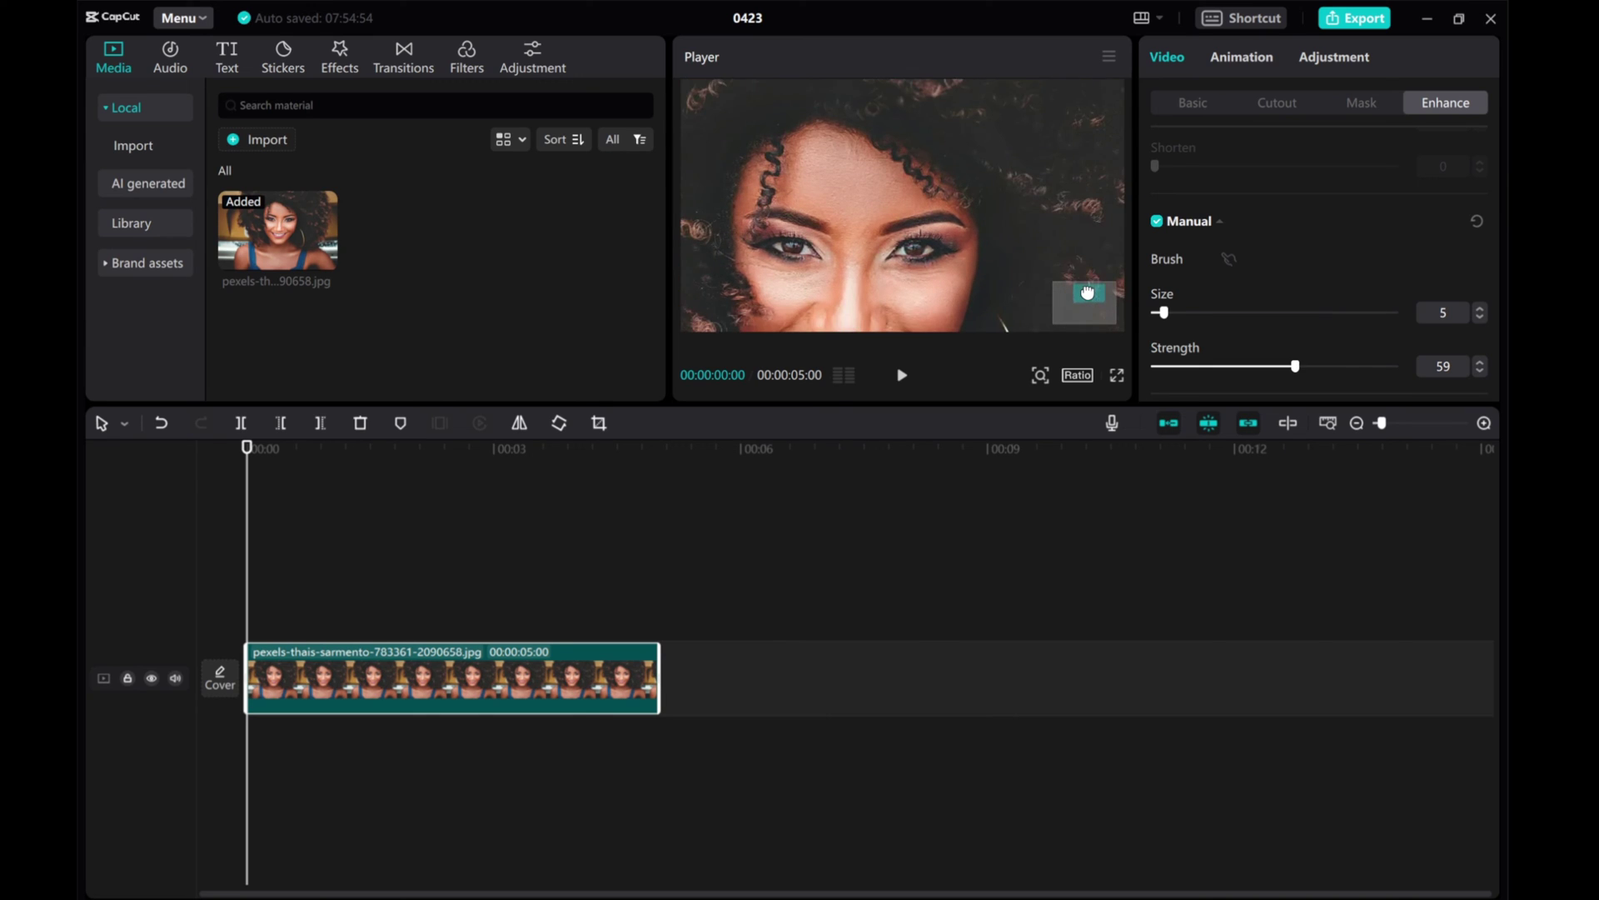
pyautogui.click(1228, 259)
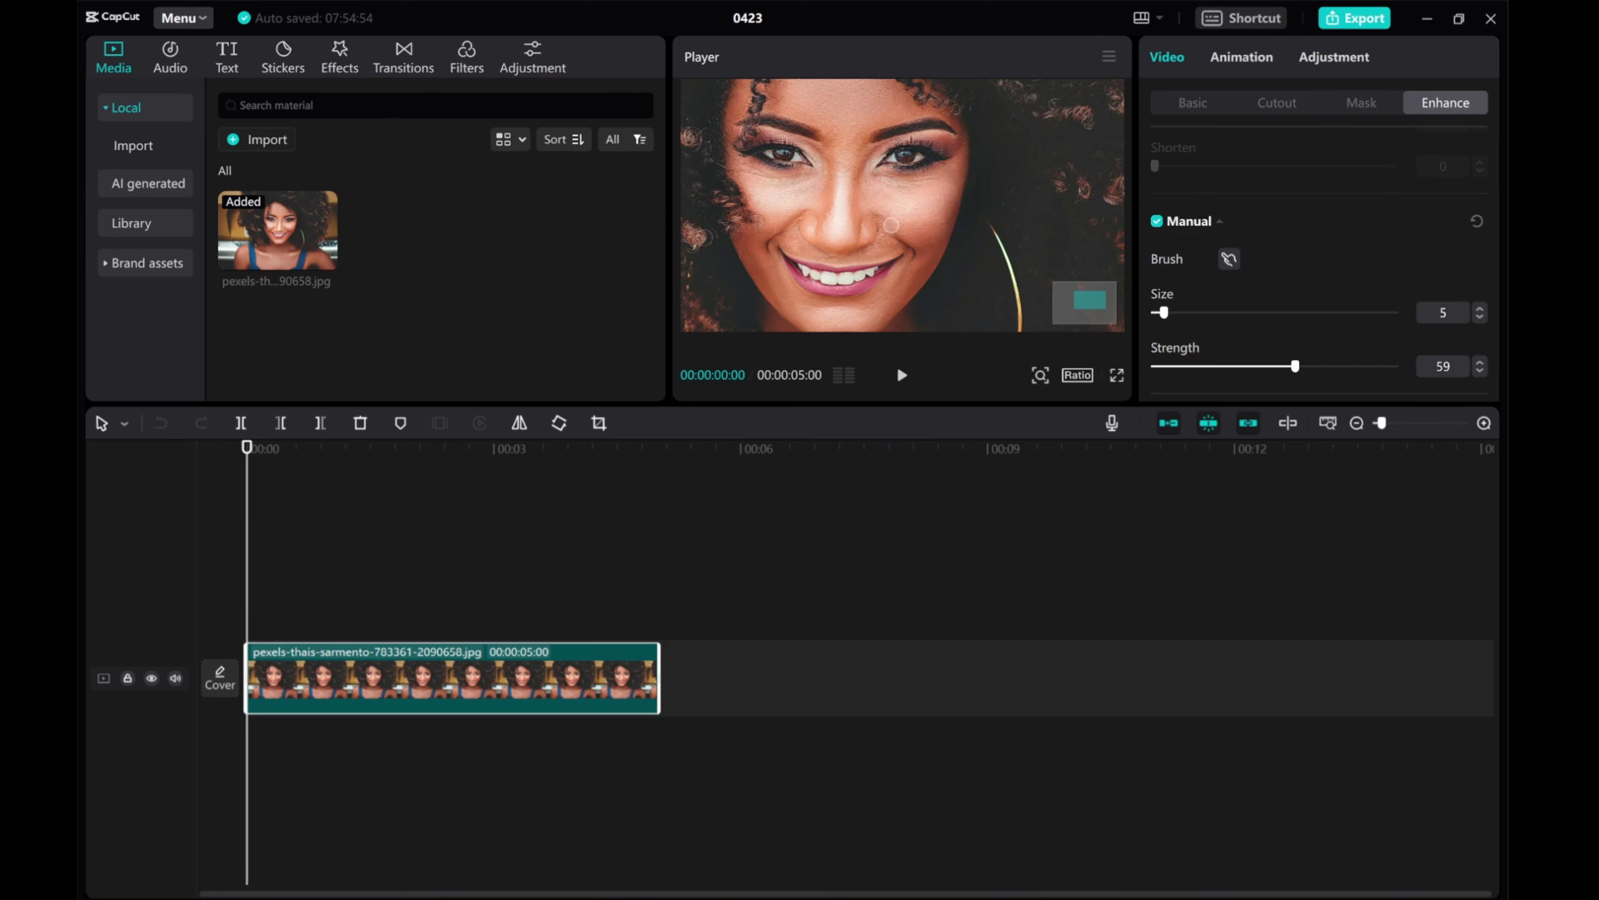
# Stroke the cheek again in the zoomed view, then enlarge the brush to size 19
pyautogui.moveTo(885, 229); pyautogui.dragTo(904, 241)
pyautogui.moveTo(1161, 313); pyautogui.dragTo(1198, 314)
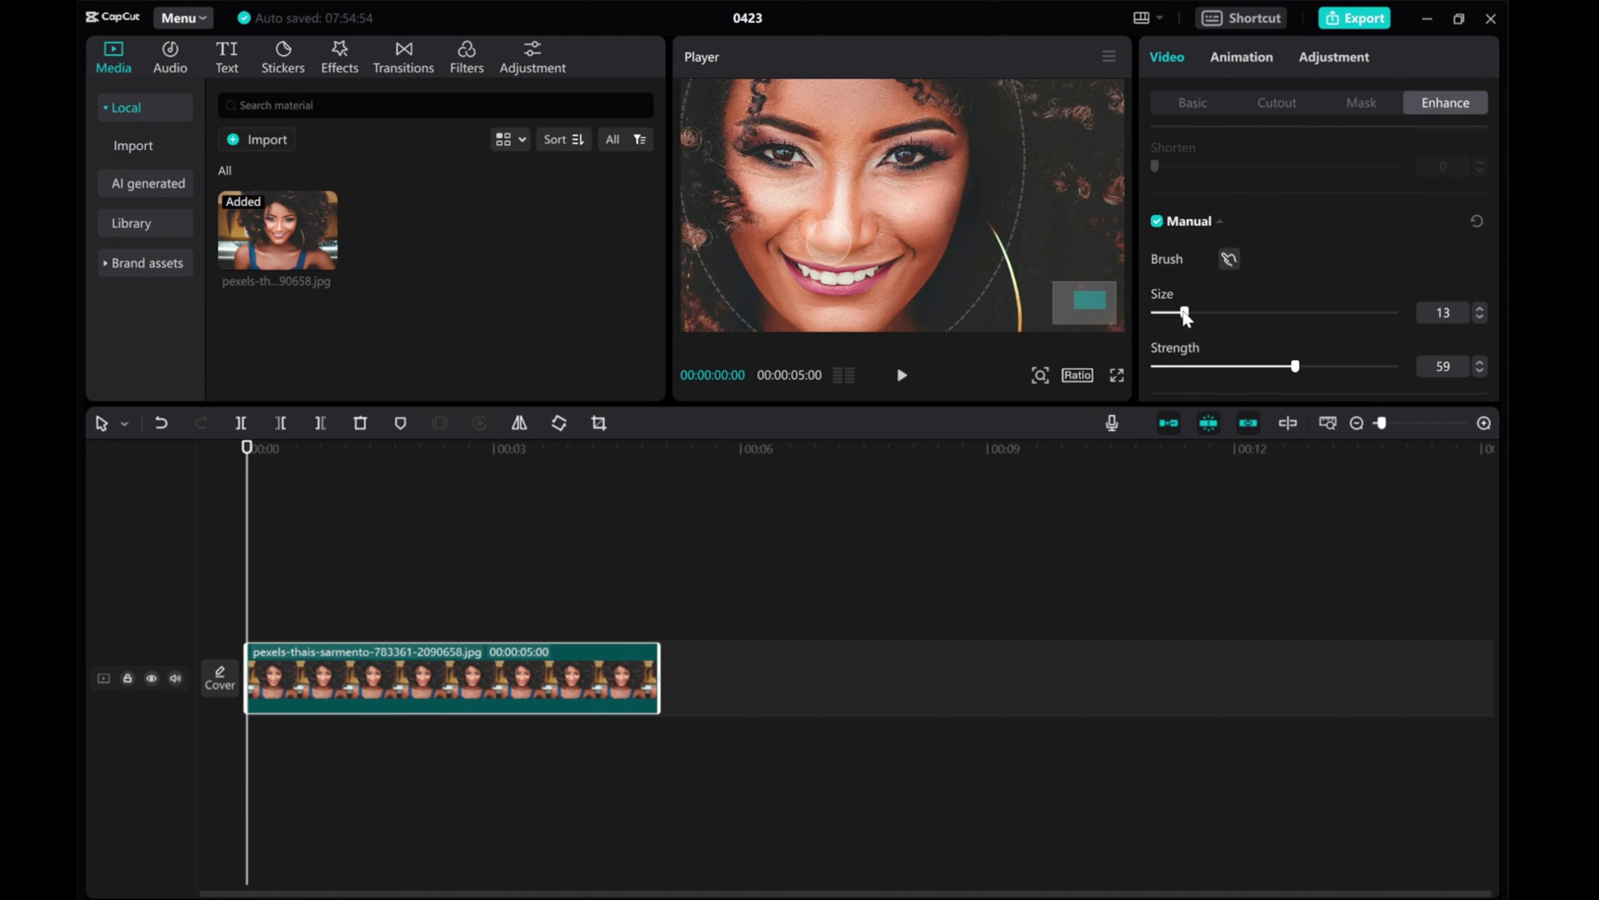